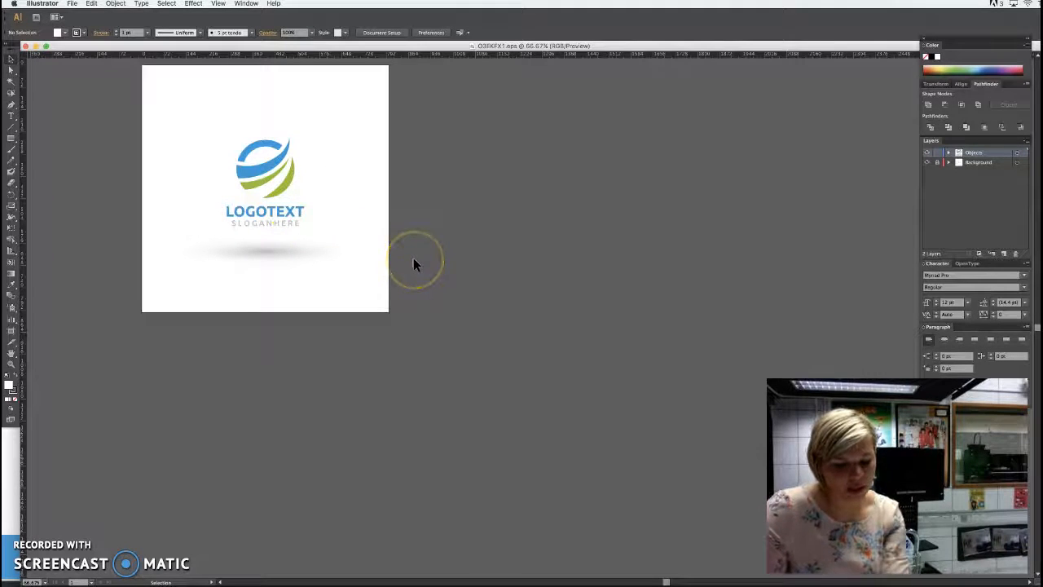
# Ungroup the circular blue and green emblem above the LOGOTEXT lettering.
pyautogui.press('a')
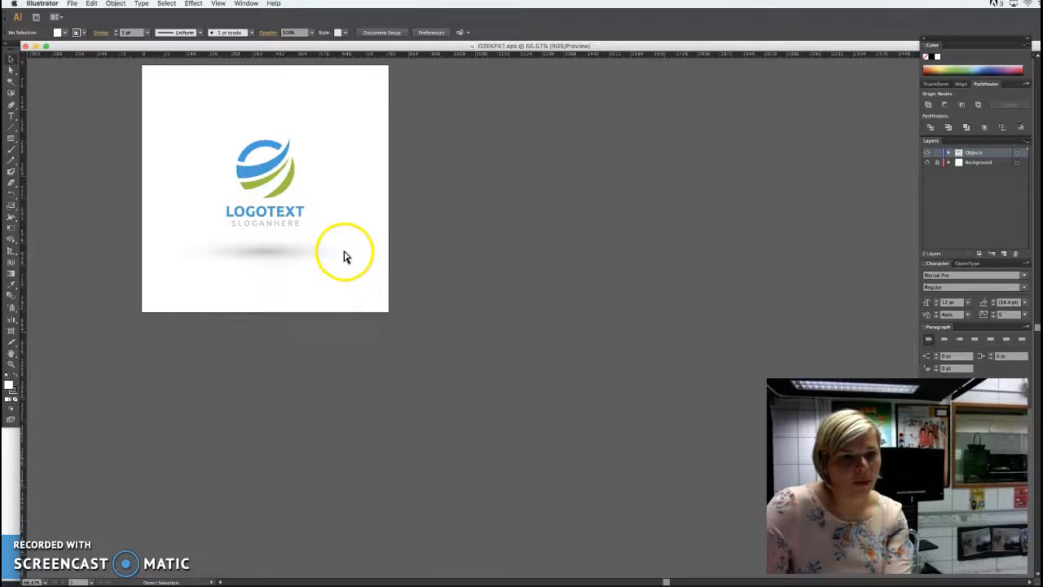
pyautogui.press('super+1')
pyautogui.hscroll(2, 380, 255)
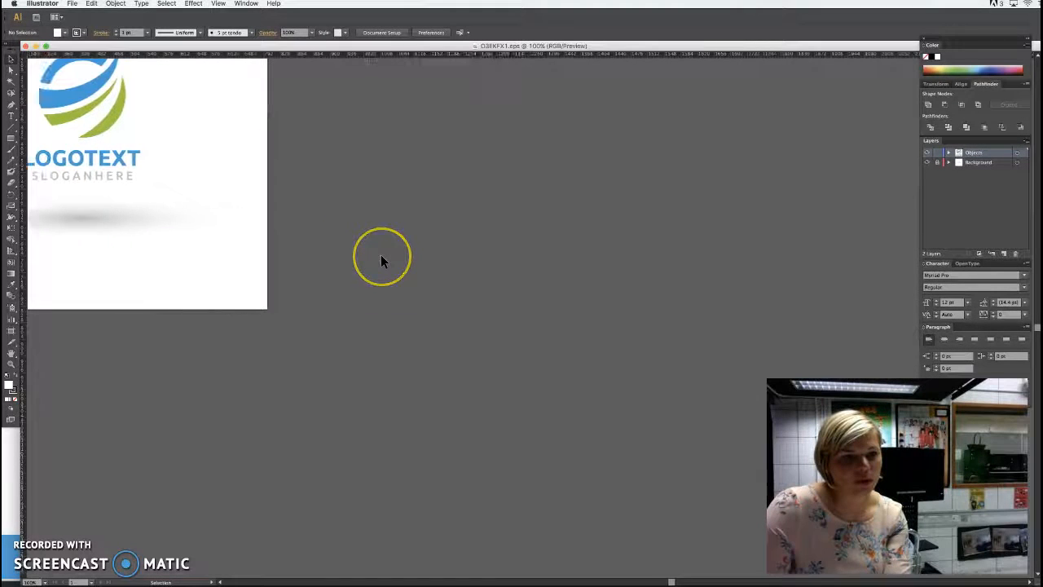
pyautogui.hscroll(-3, 380, 256)
pyautogui.hscroll(-3, 381, 254)
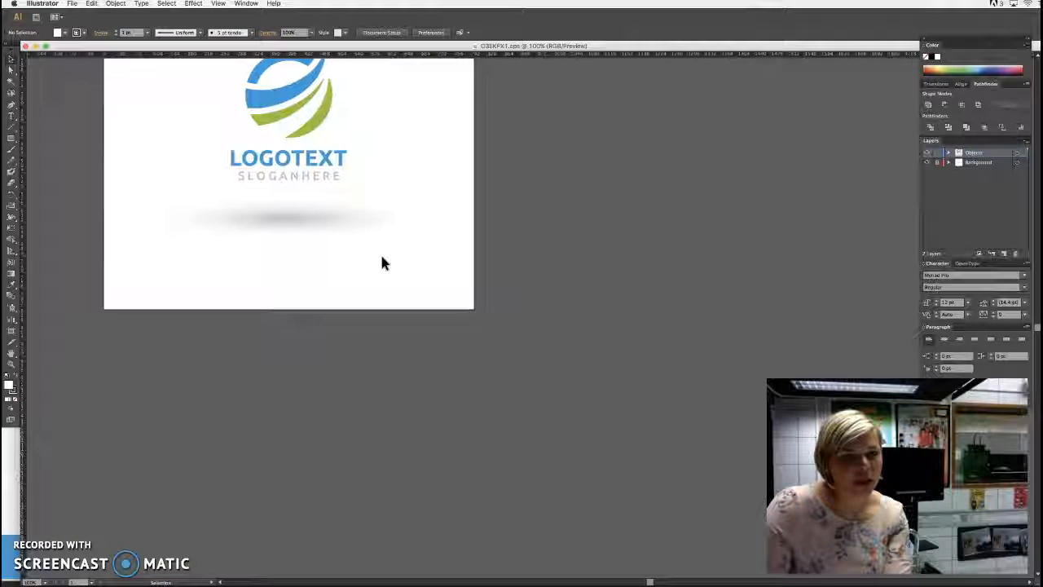
pyautogui.scroll(-1, 380, 252)
pyautogui.scroll(4, 381, 255)
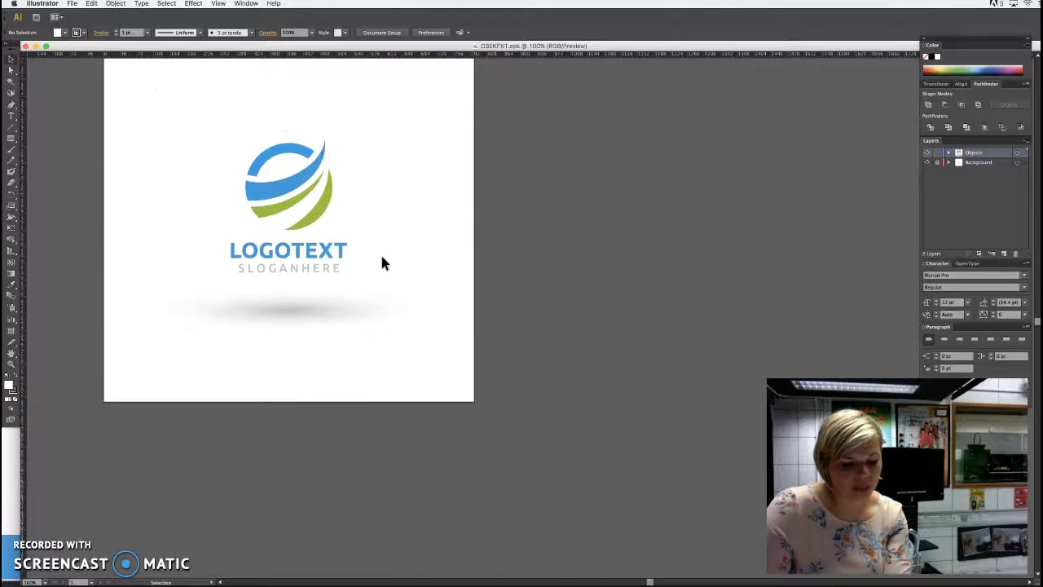
pyautogui.press('super+plus')
pyautogui.press('super+plus')
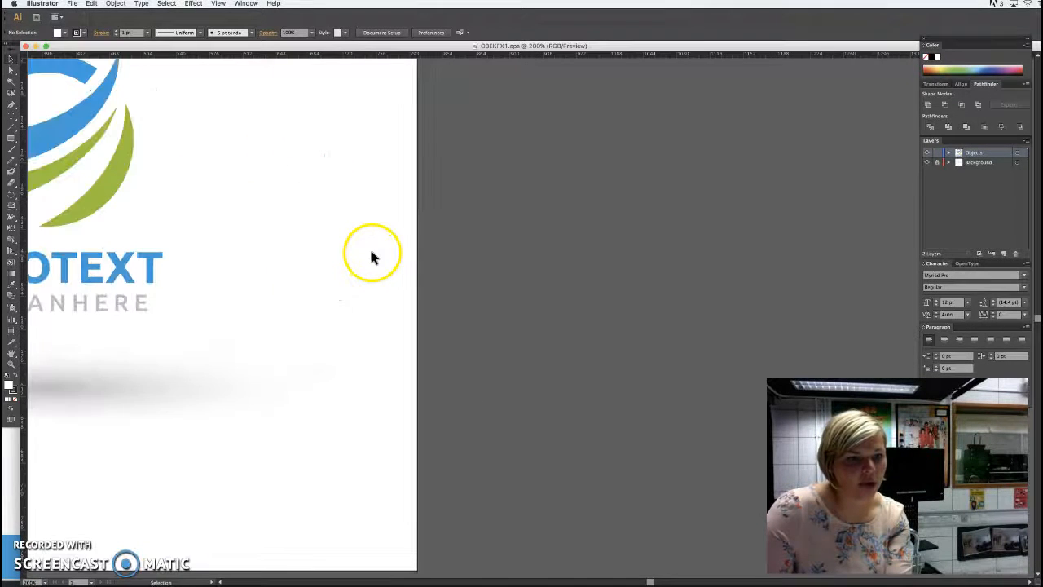
pyautogui.hscroll(-4, 371, 252)
pyautogui.hscroll(-2, 370, 257)
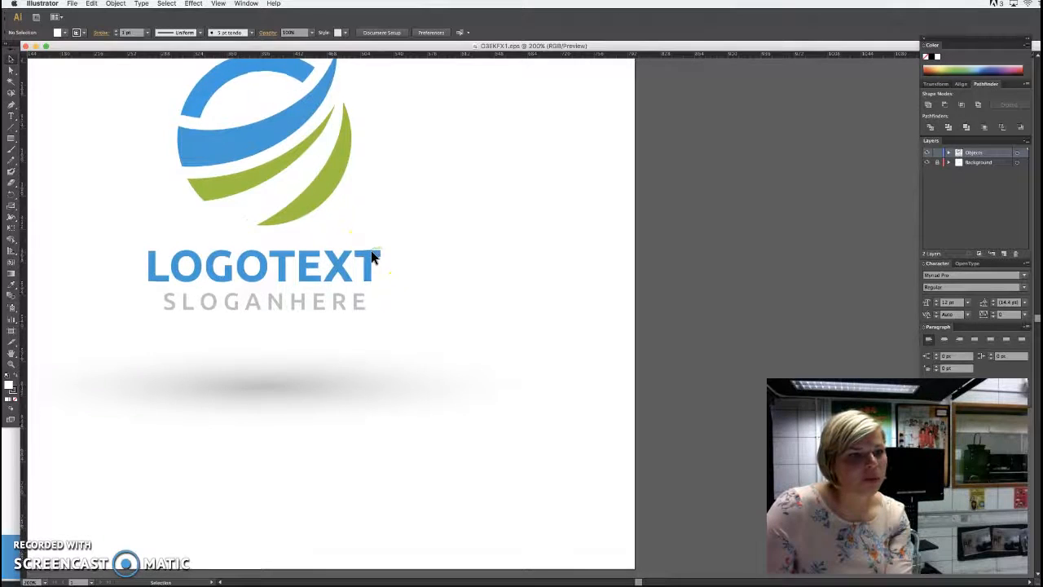
pyautogui.scroll(2, 371, 257)
pyautogui.scroll(1, 370, 258)
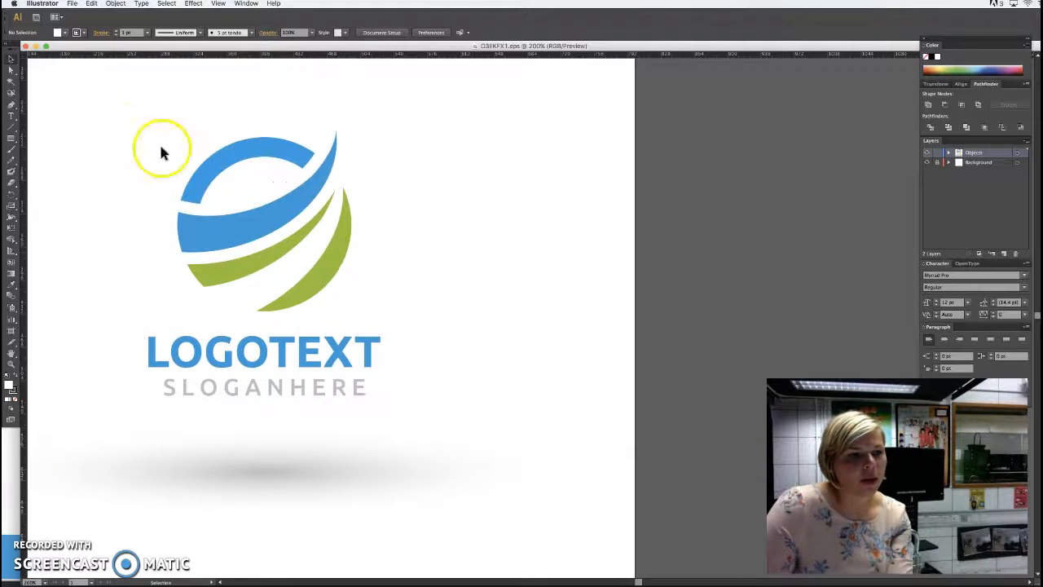
pyautogui.click(265, 207)
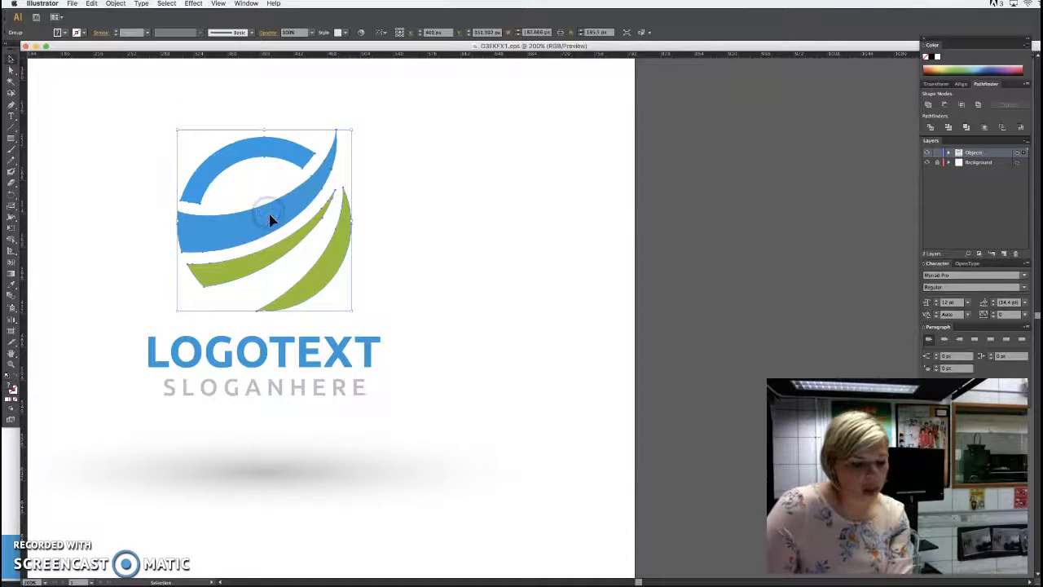
pyautogui.rightClick(271, 220)
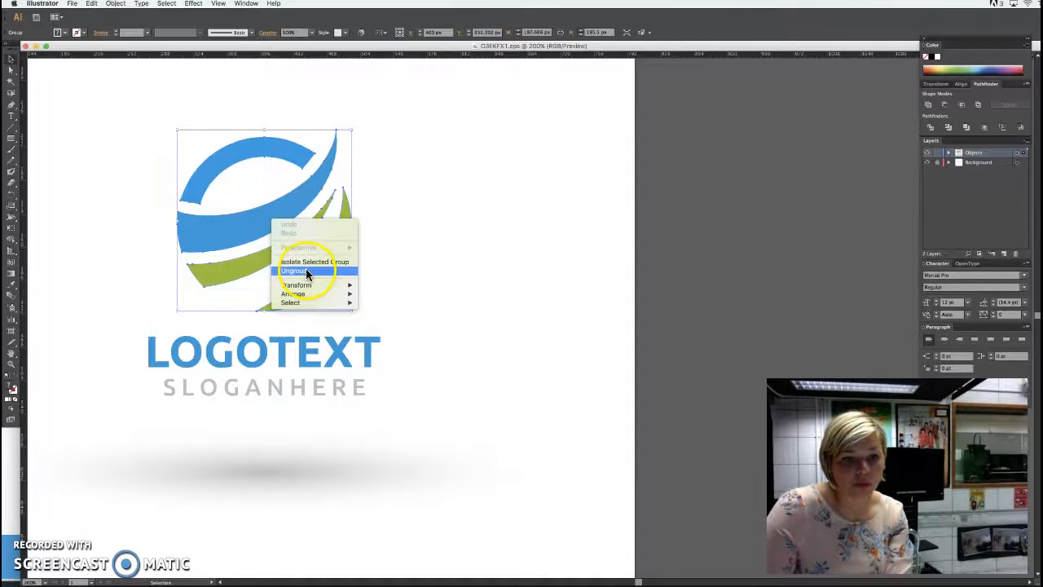
pyautogui.click(309, 265)
pyautogui.click(388, 230)
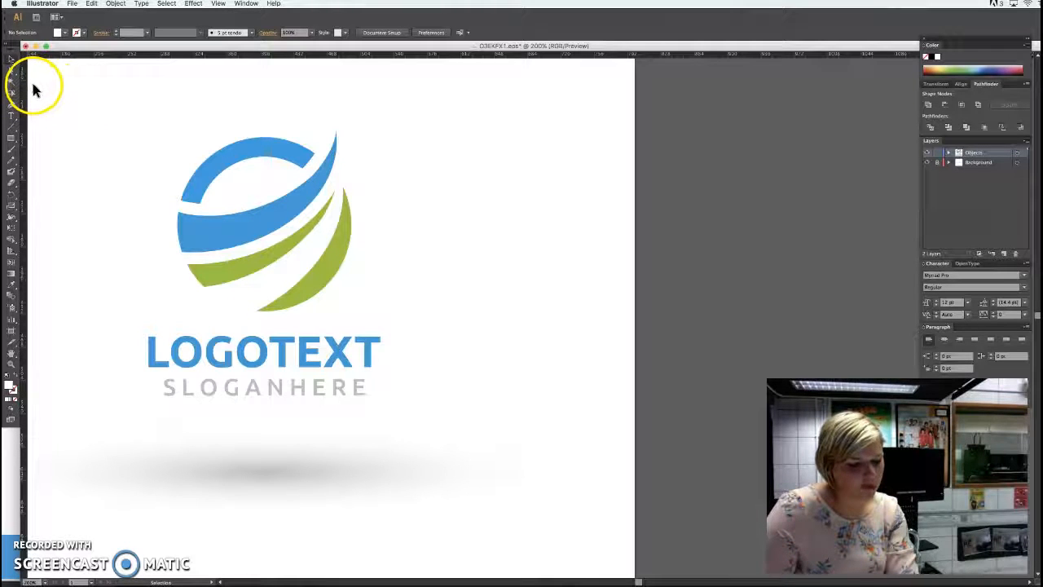
# Try reshaping the lower edge of the blue wave with Direct Selection and moving the wave out of the emblem.
pyautogui.click(21, 72)
pyautogui.click(282, 246)
pyautogui.moveTo(270, 232); pyautogui.dragTo(314, 181)
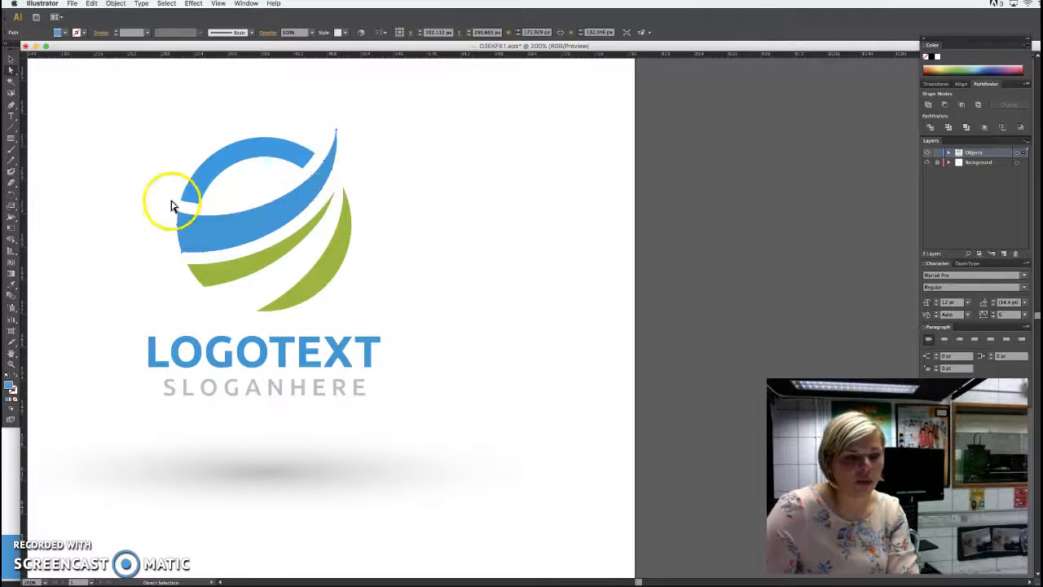
pyautogui.click(203, 251)
pyautogui.moveTo(254, 255); pyautogui.dragTo(254, 255)
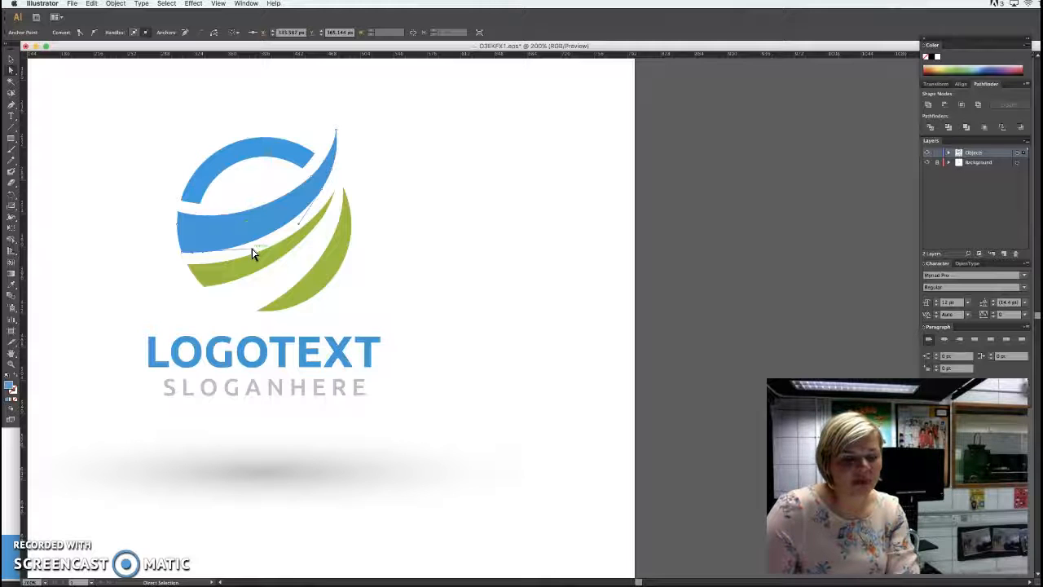
pyautogui.moveTo(252, 253); pyautogui.dragTo(461, 251)
pyautogui.press('v')
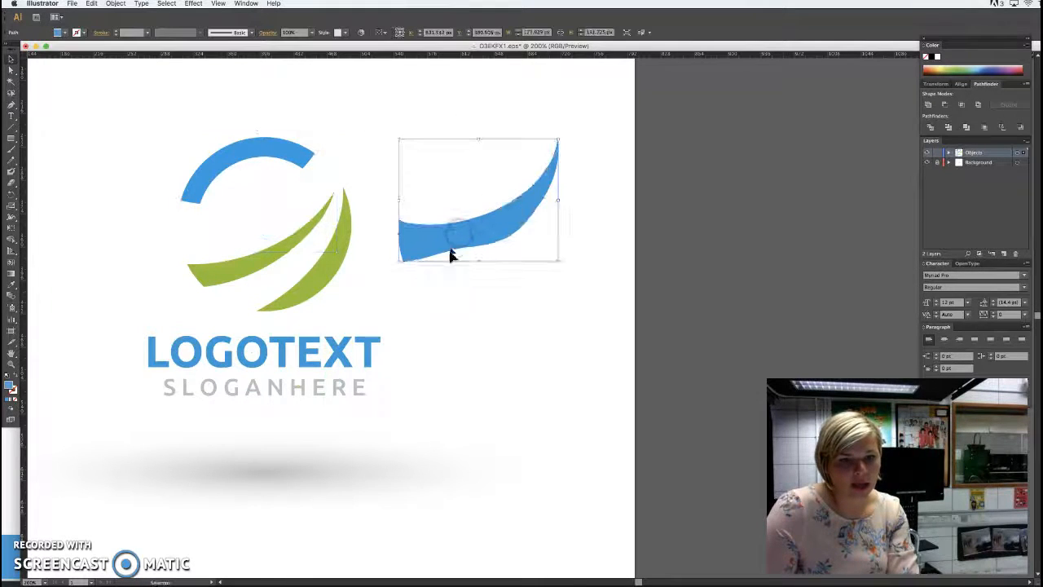
# Undo the blue wave's move and reshaping, and deselect it.
pyautogui.press('a')
pyautogui.hotkey('ctrl', 'z')
pyautogui.hotkey('ctrl', 'z')
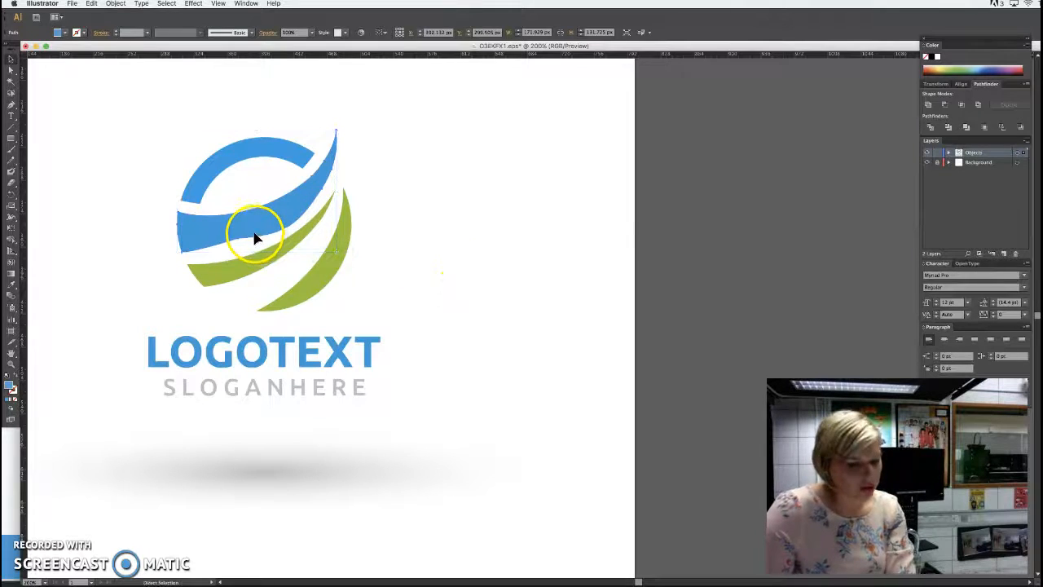
pyautogui.hotkey('ctrl', 'z')
pyautogui.press('super+z')
pyautogui.press('v')
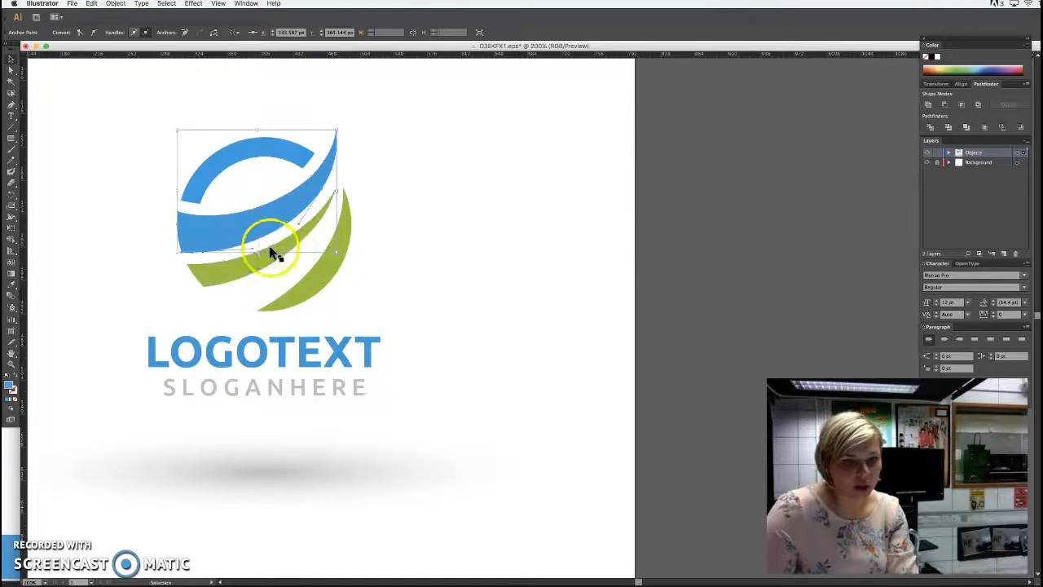
pyautogui.click(451, 220)
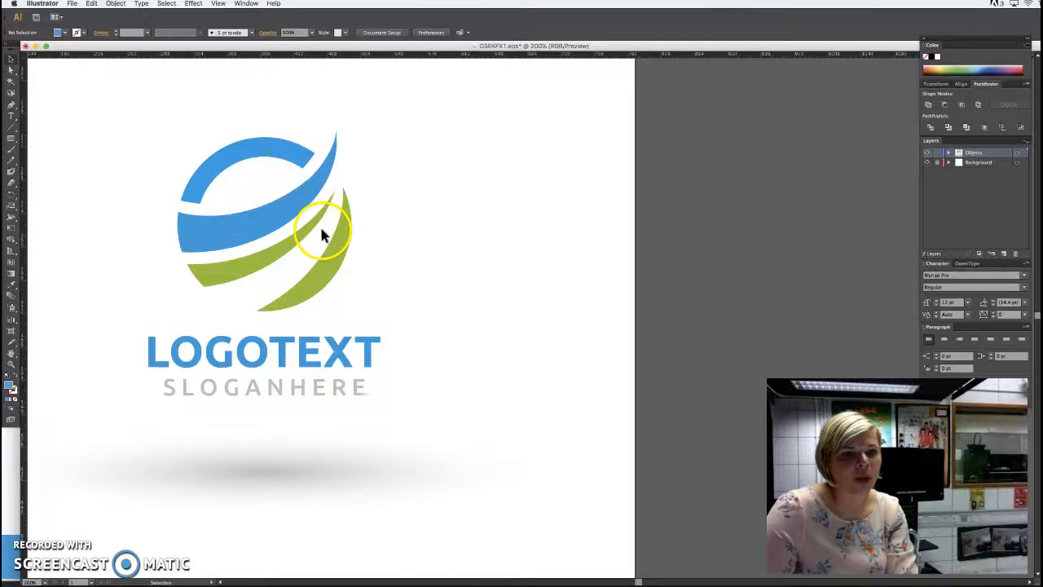
# Draw a blue square about 102 px wide in the empty area above and left of the emblem.
pyautogui.scroll(1, 322, 229)
pyautogui.scroll(3, 322, 233)
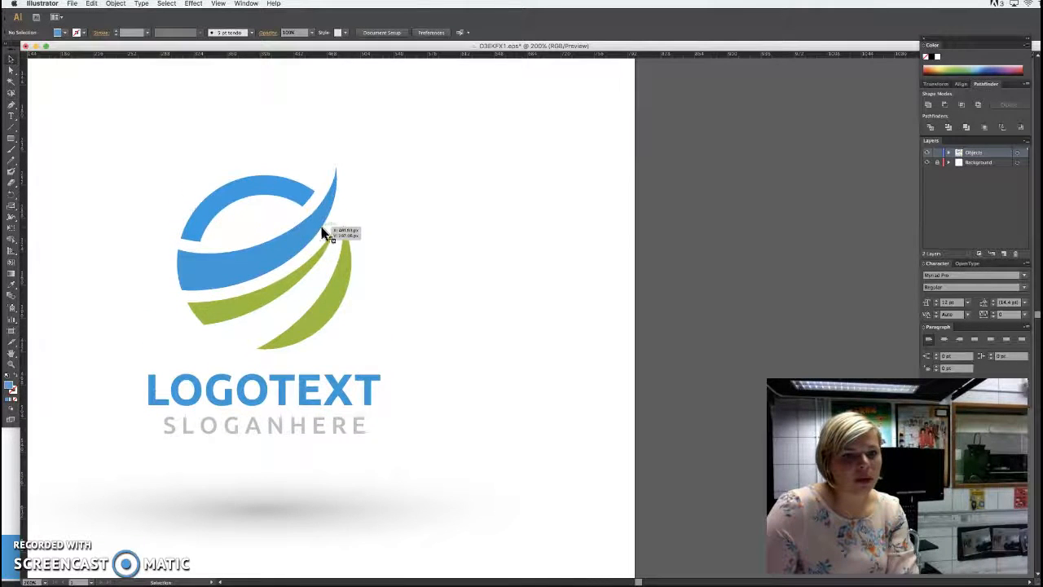
pyautogui.click(12, 143)
pyautogui.moveTo(102, 85); pyautogui.dragTo(196, 174)
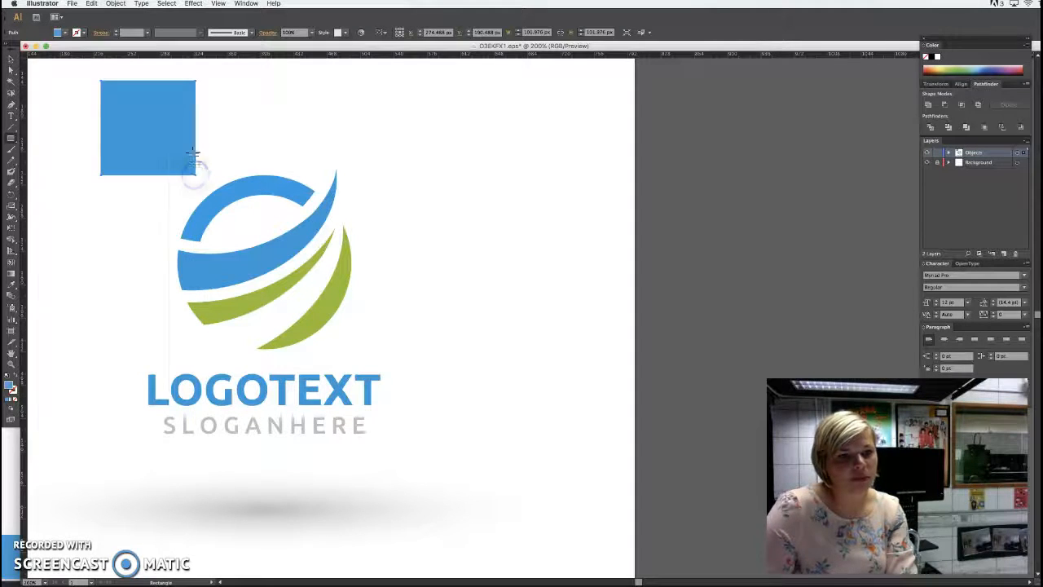
# Draw a diagonal line segment about 134 by 136 px across the blue square from its lower-left to its upper-right corner.
pyautogui.click(12, 128)
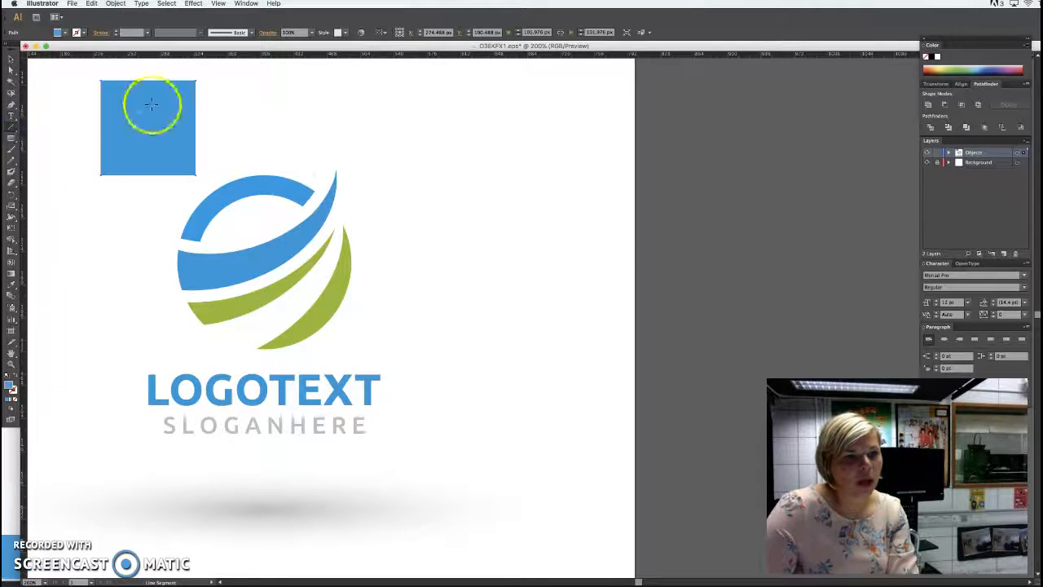
pyautogui.moveTo(78, 200); pyautogui.dragTo(202, 76)
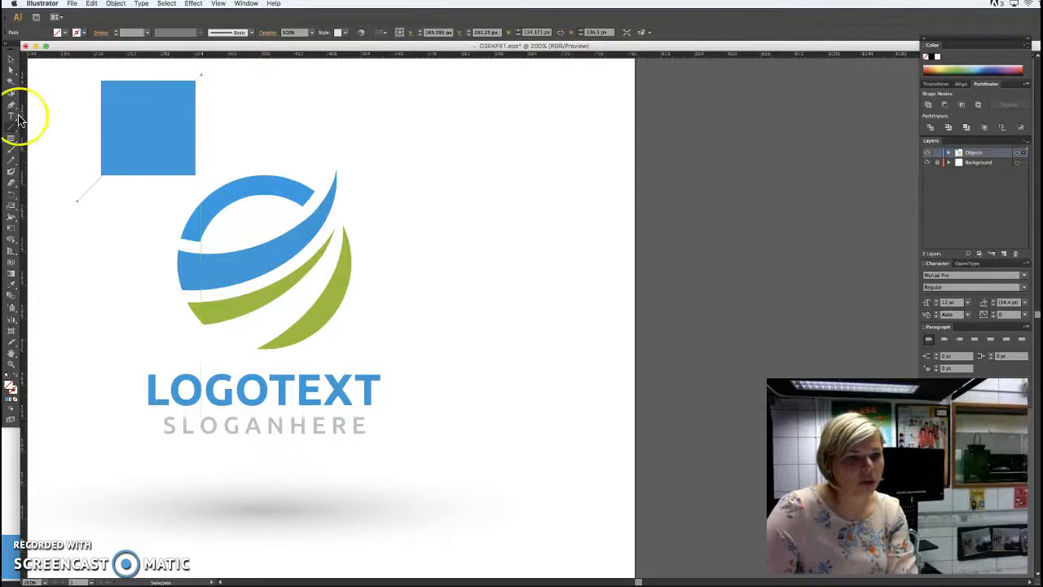
pyautogui.click(10, 59)
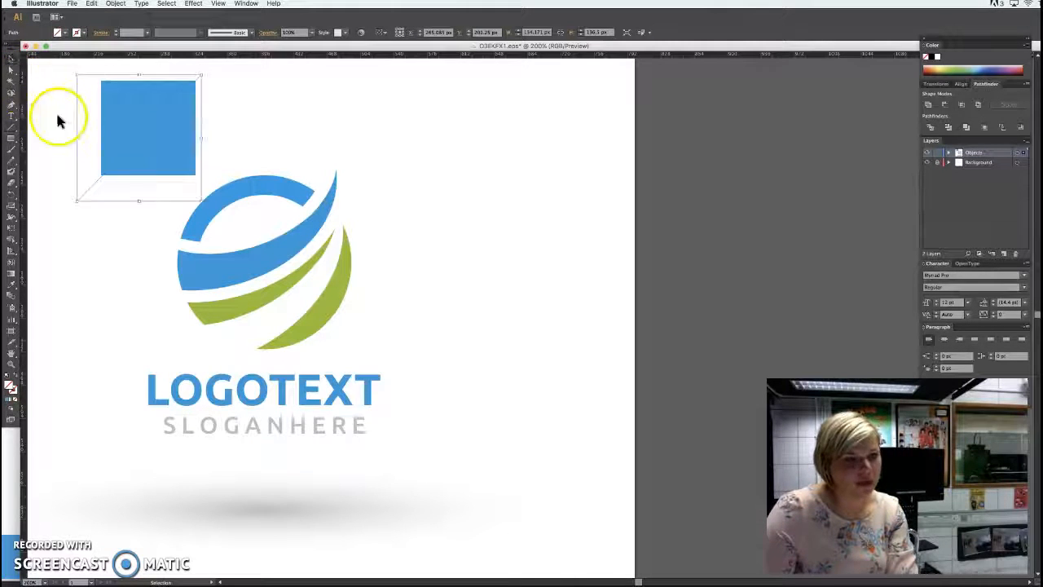
pyautogui.click(280, 152)
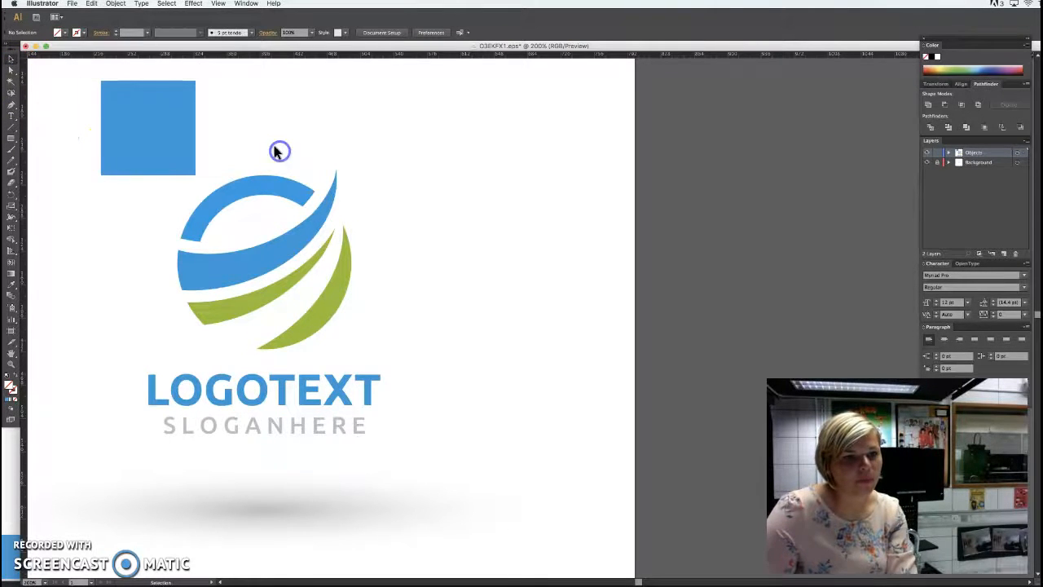
# Divide the blue square along the diagonal line with the Pathfinder Divide operation.
pyautogui.moveTo(70, 109); pyautogui.dragTo(180, 163)
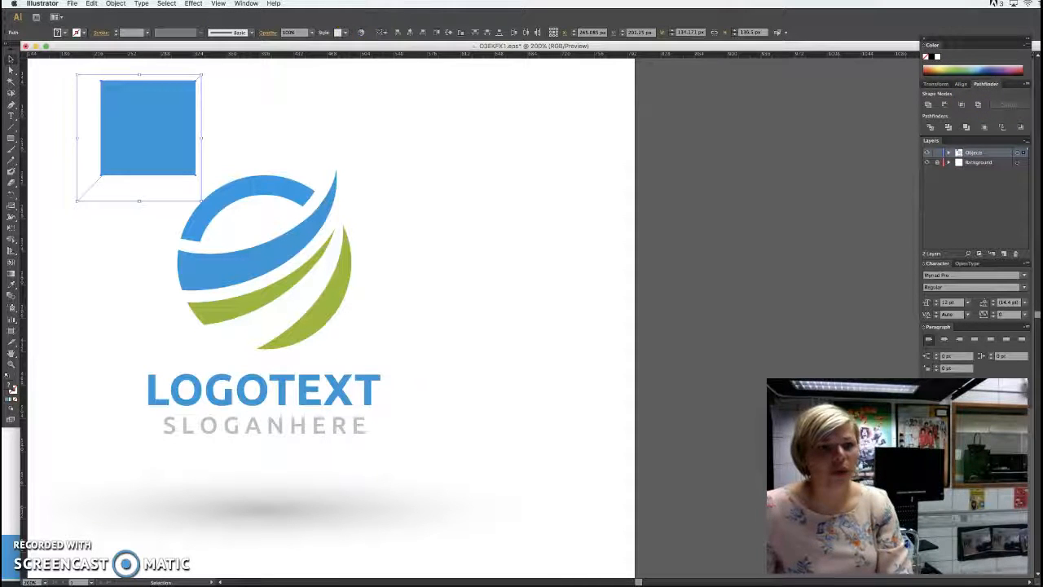
pyautogui.click(243, 4)
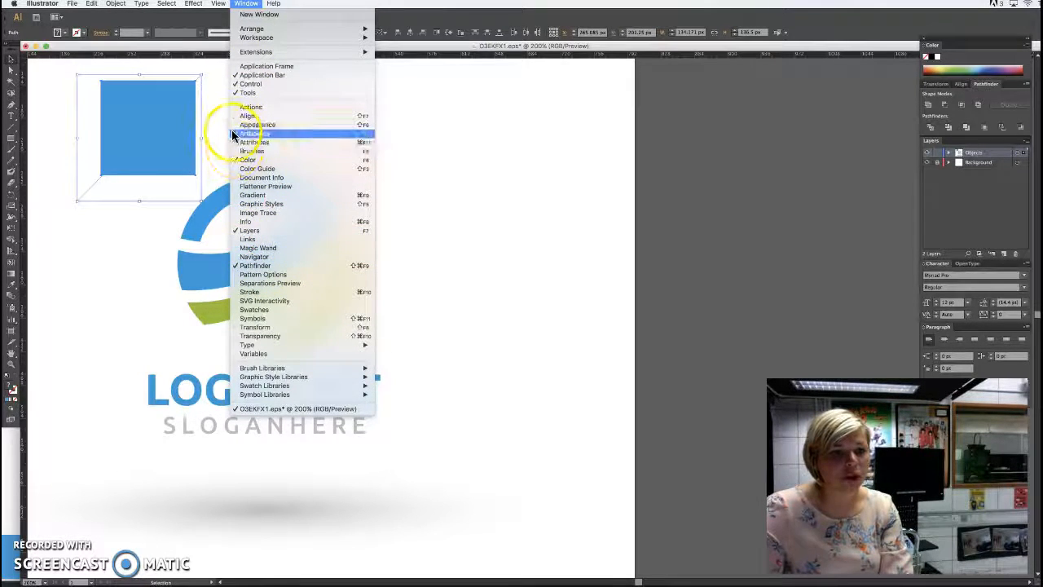
pyautogui.click(249, 265)
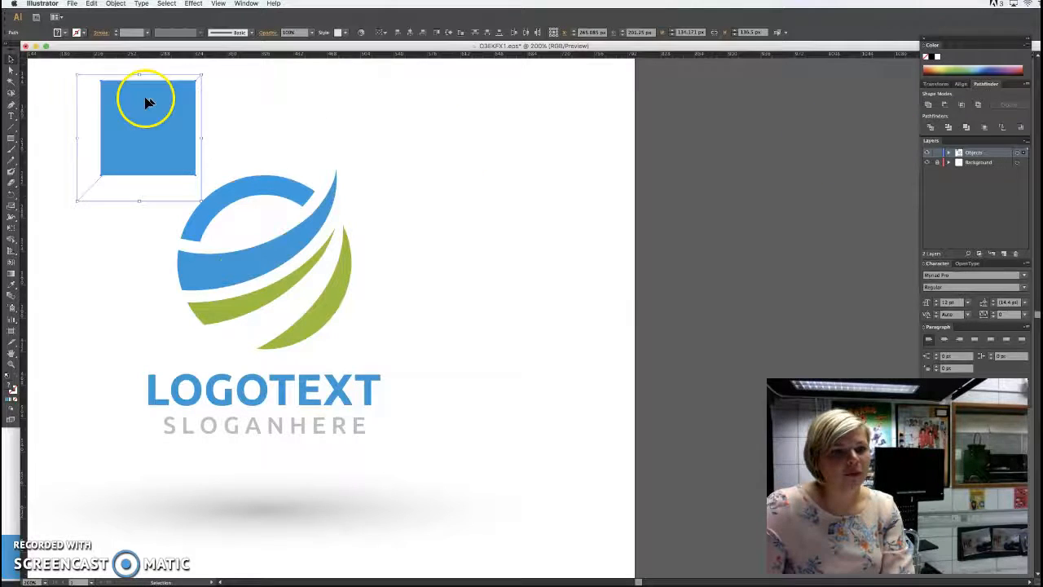
pyautogui.click(934, 132)
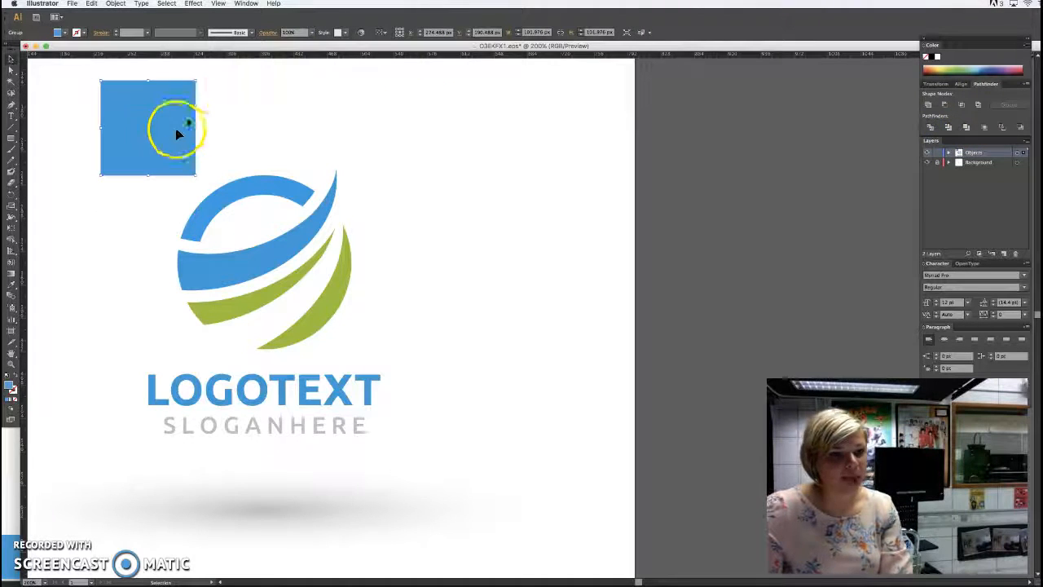
# Ungroup the divided square and move its lower-right triangle away from the upper-left one.
pyautogui.rightClick(146, 142)
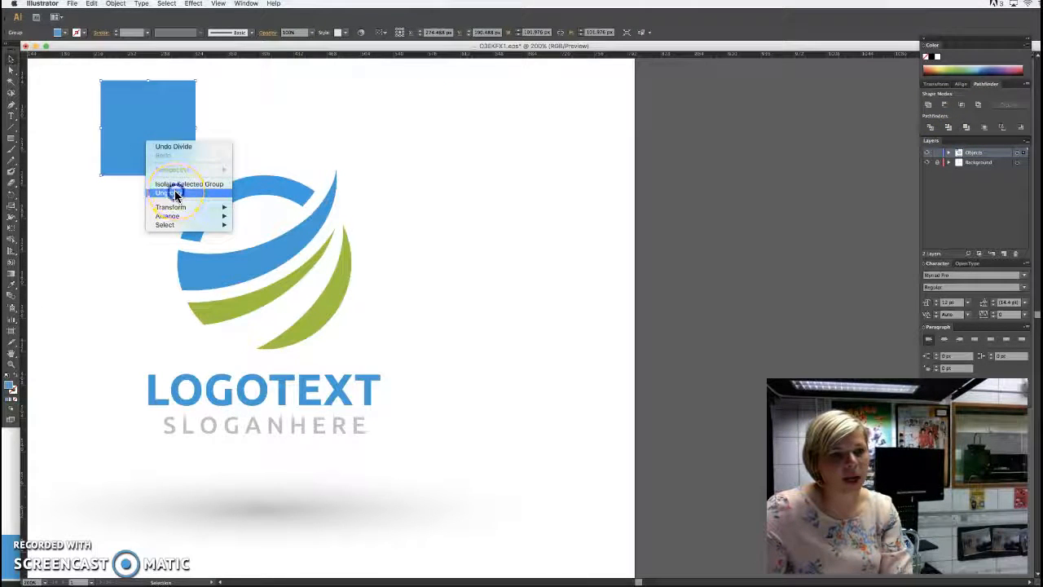
pyautogui.click(174, 192)
pyautogui.click(240, 81)
pyautogui.click(182, 136)
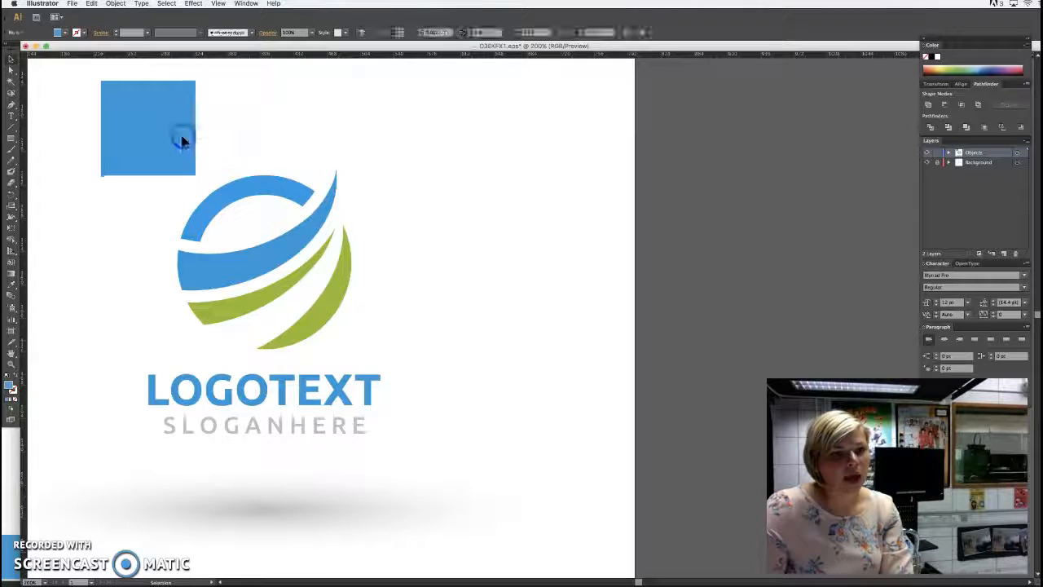
pyautogui.moveTo(181, 140); pyautogui.dragTo(241, 126)
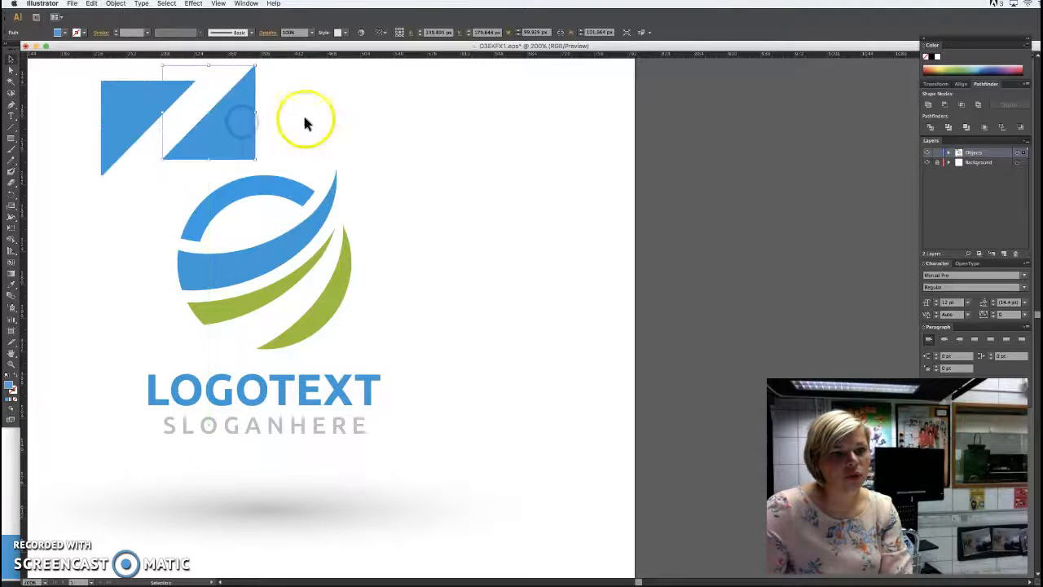
pyautogui.click(311, 124)
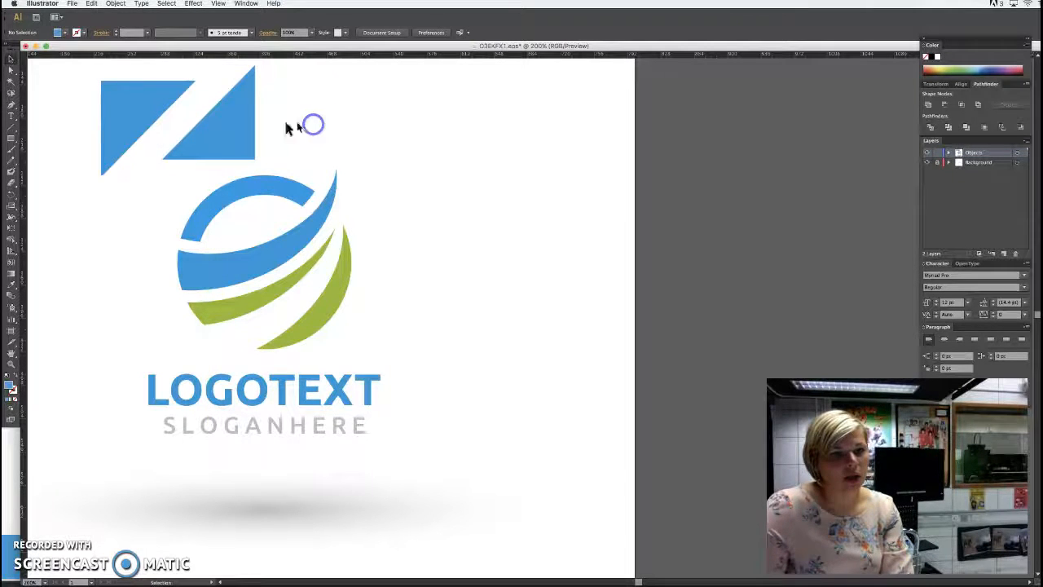
# Rotate and move the separated triangle so it overlaps the other one, and unite both into a single shape with Pathfinder.
pyautogui.click(250, 147)
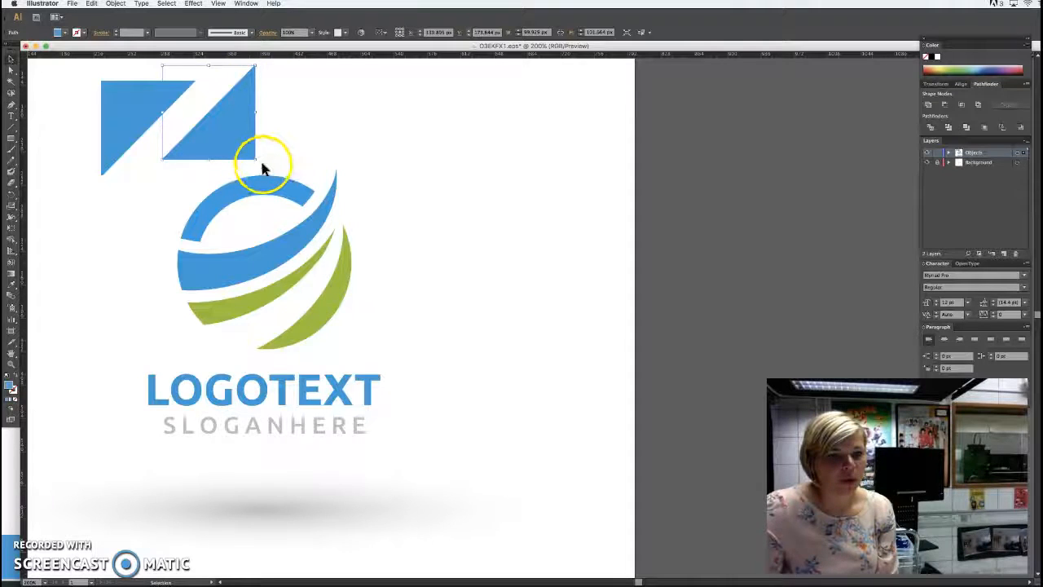
pyautogui.moveTo(256, 158); pyautogui.dragTo(211, 136)
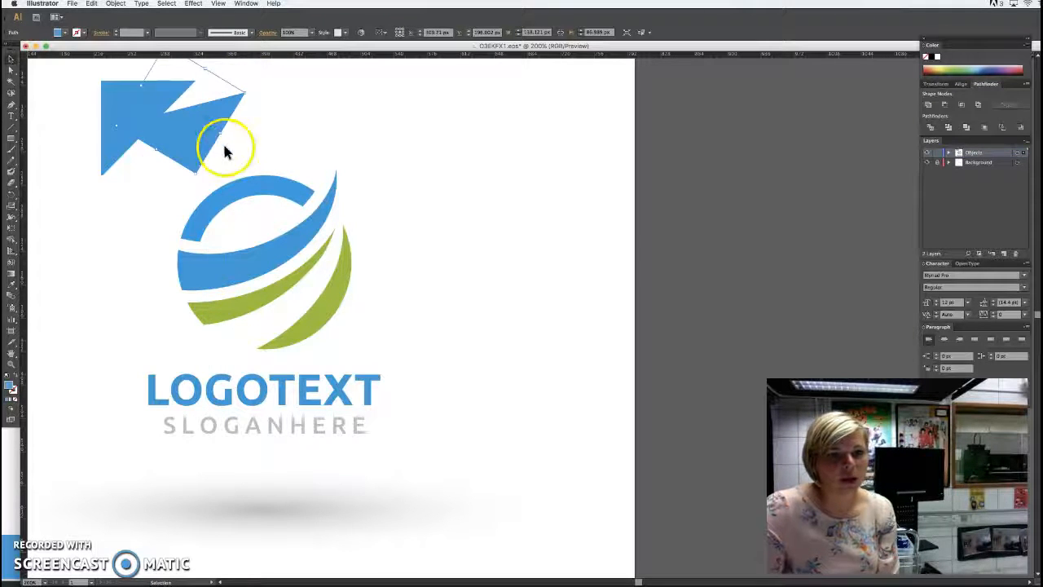
pyautogui.click(249, 145)
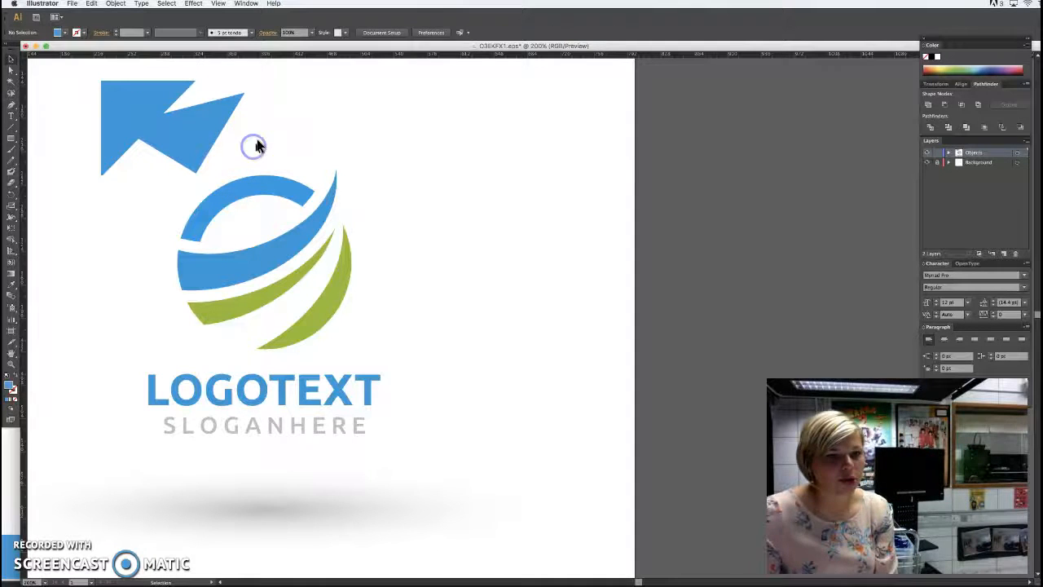
pyautogui.click(131, 109)
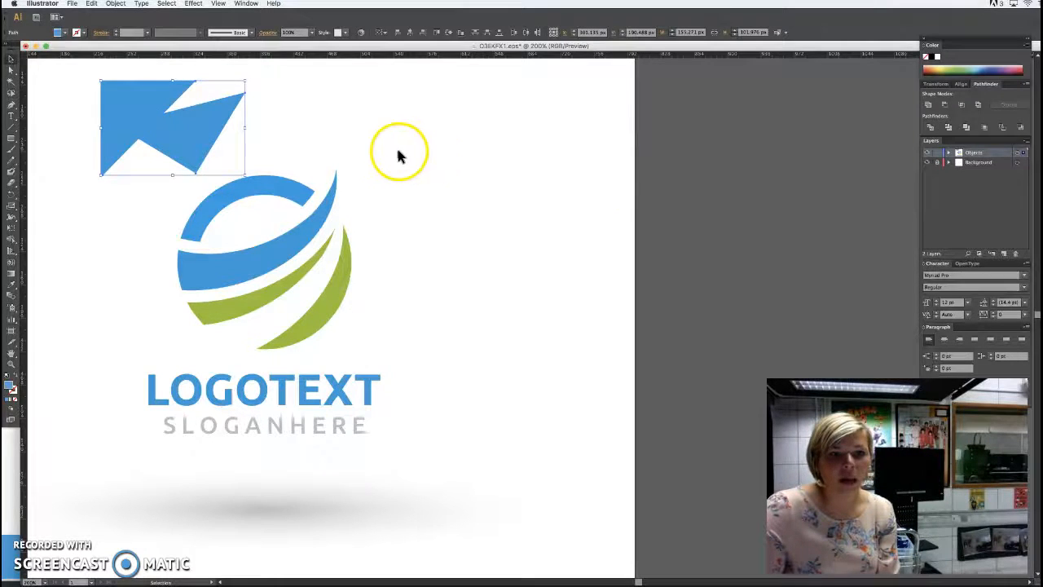
pyautogui.click(930, 107)
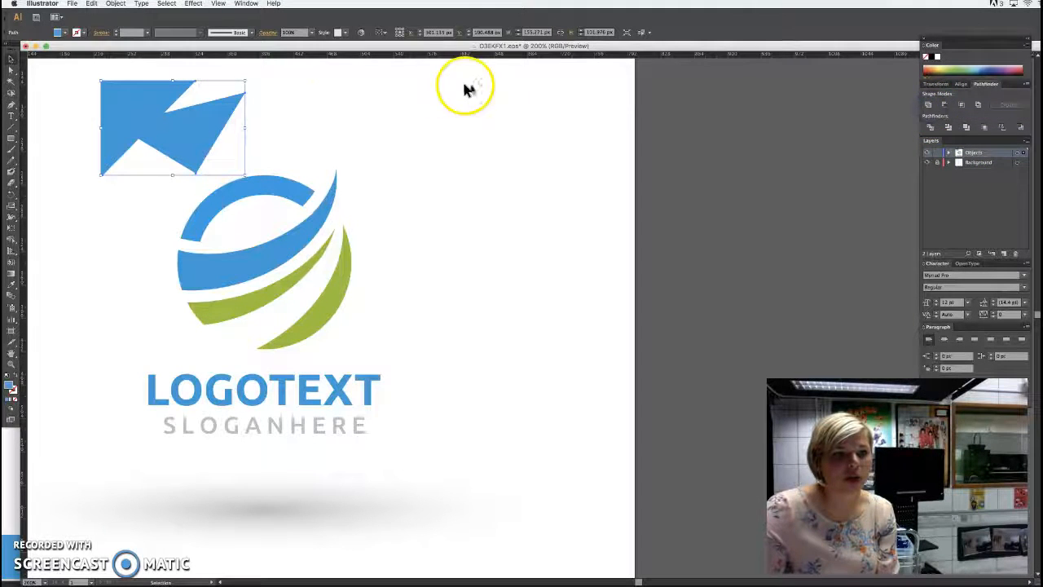
pyautogui.click(286, 141)
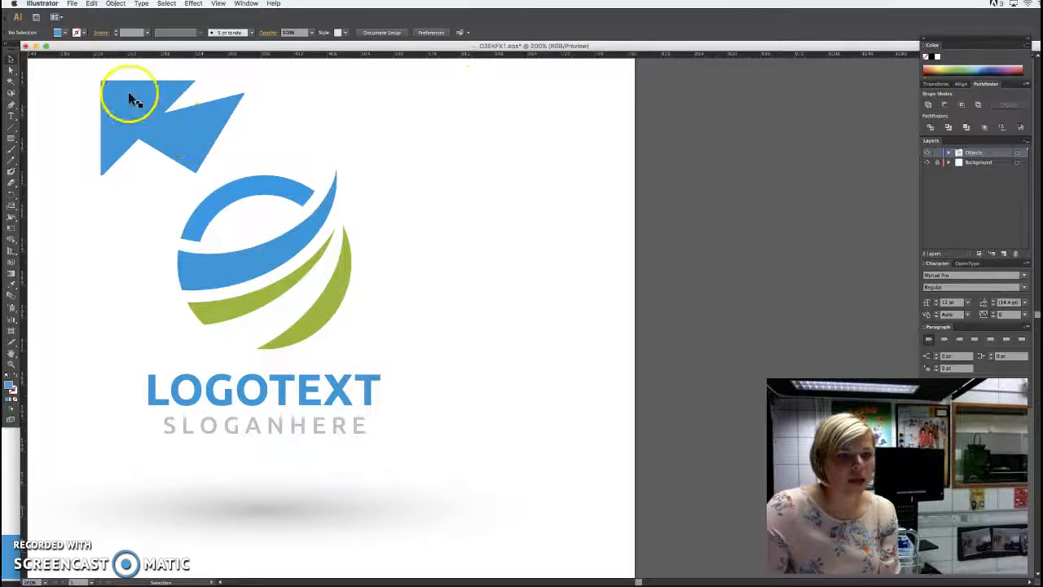
pyautogui.moveTo(151, 148); pyautogui.dragTo(233, 98)
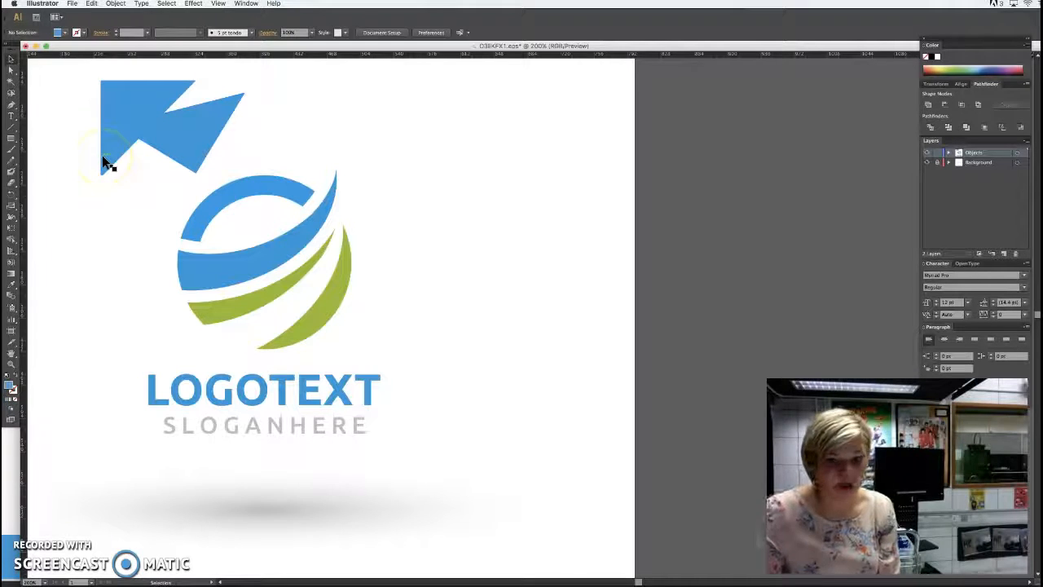
pyautogui.click(115, 177)
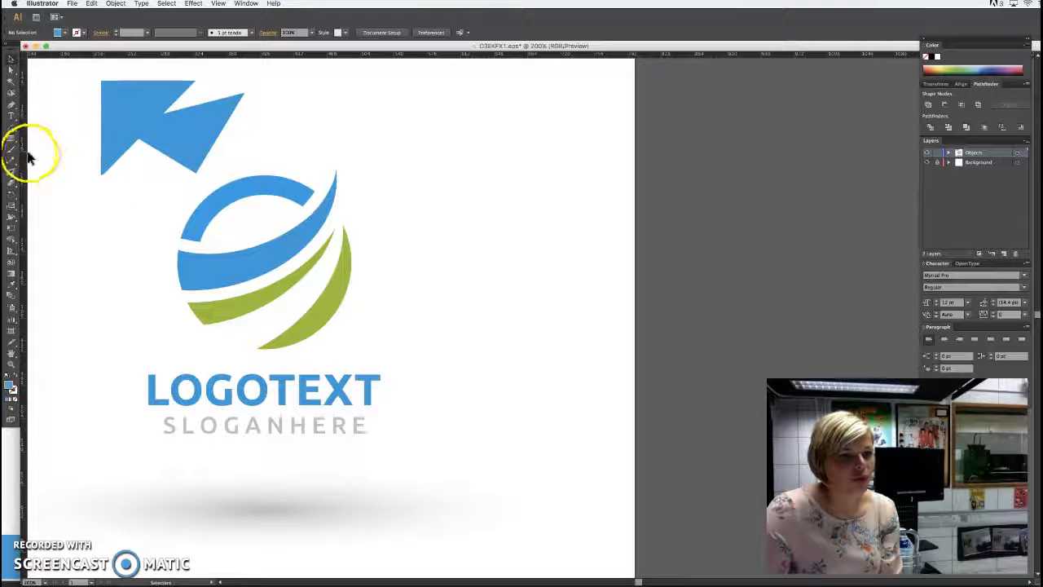
# Draw a closed, curved freeform blue shape with the Pen tool in the empty area right of the united arrow-like shape.
pyautogui.click(11, 108)
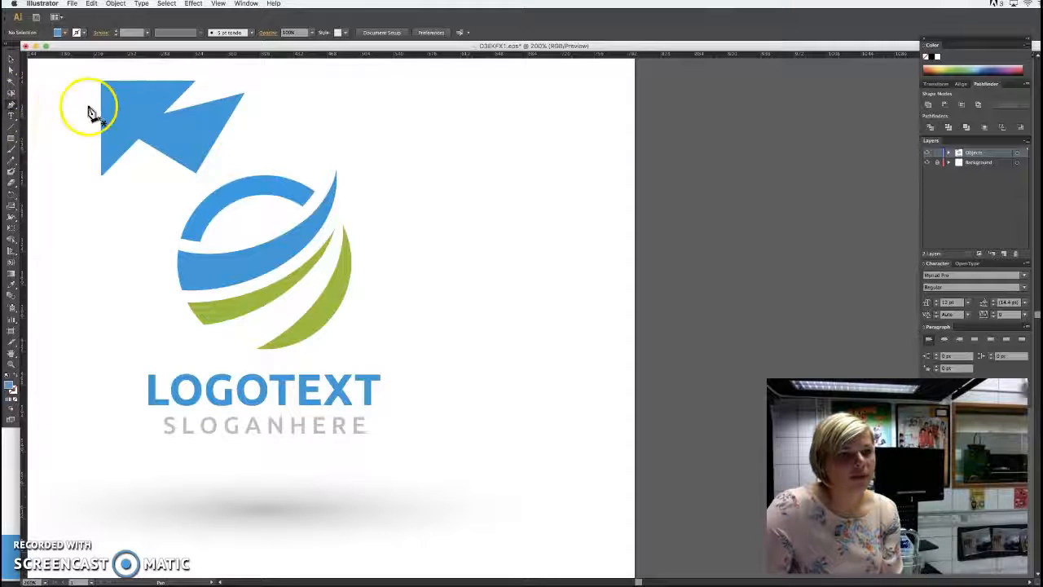
pyautogui.press('v')
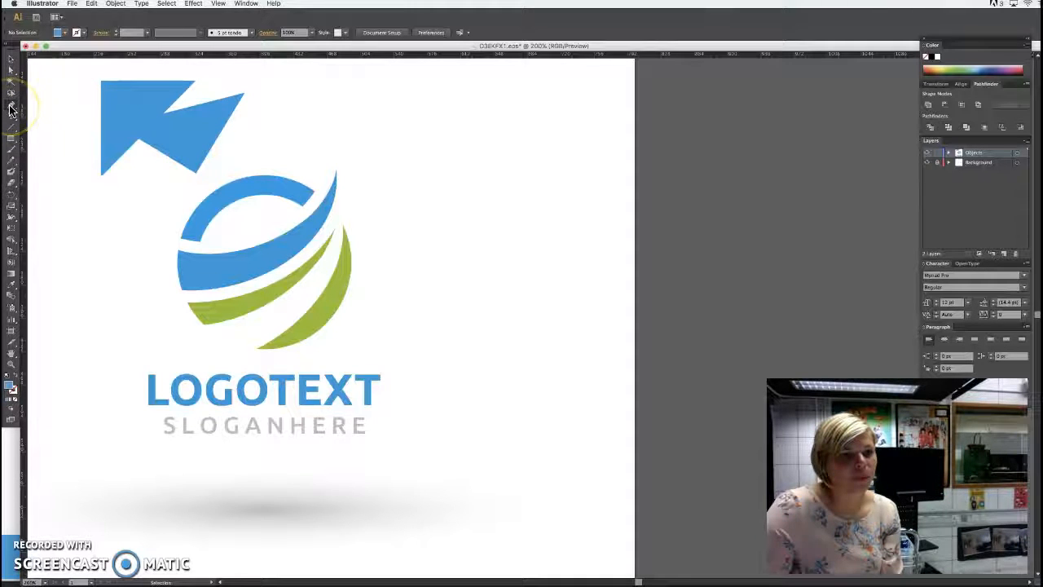
pyautogui.click(12, 110)
pyautogui.moveTo(364, 111); pyautogui.dragTo(382, 148)
pyautogui.moveTo(476, 173); pyautogui.dragTo(398, 85)
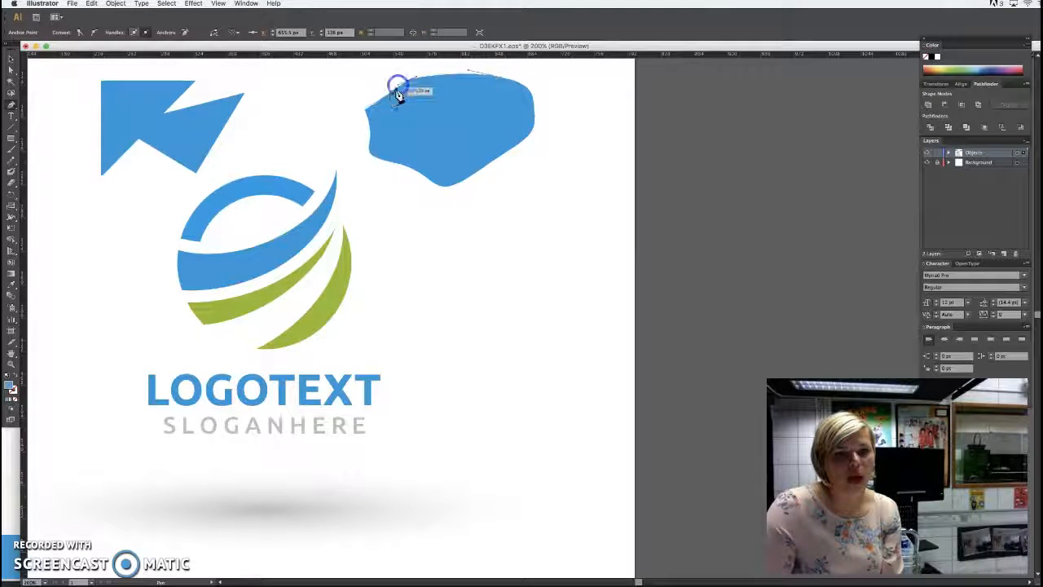
pyautogui.click(366, 112)
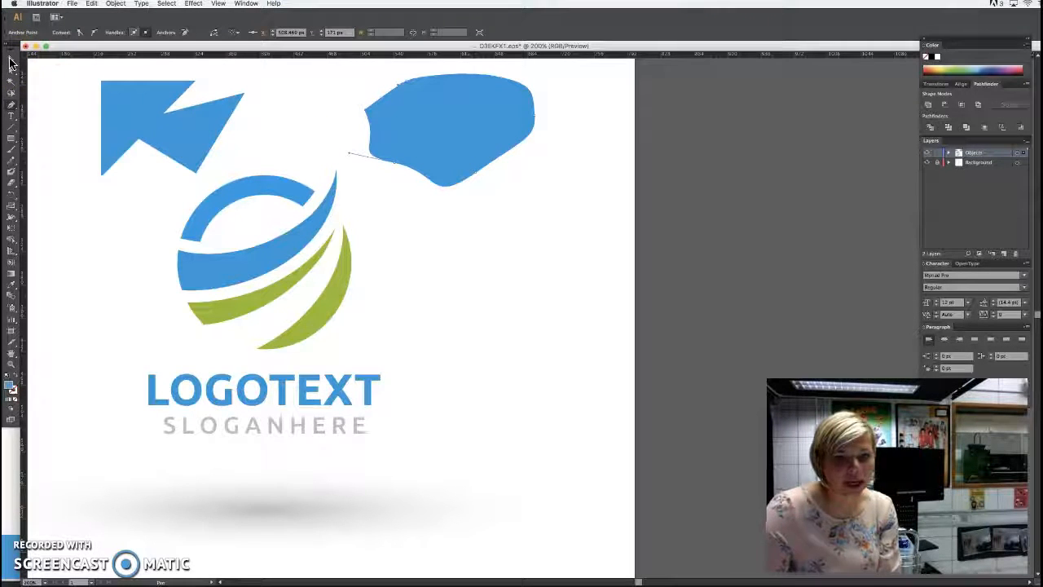
pyautogui.click(10, 59)
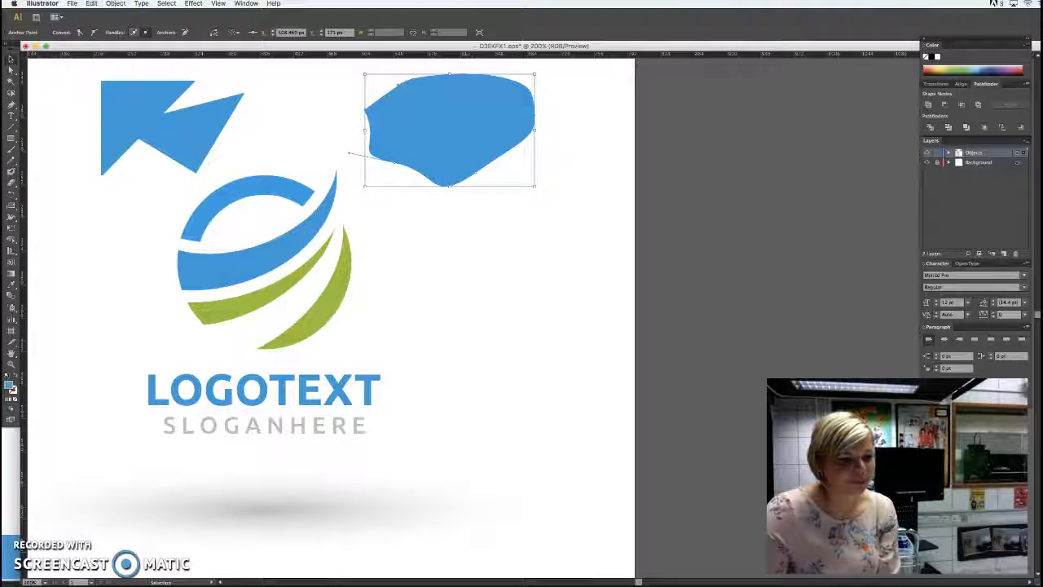